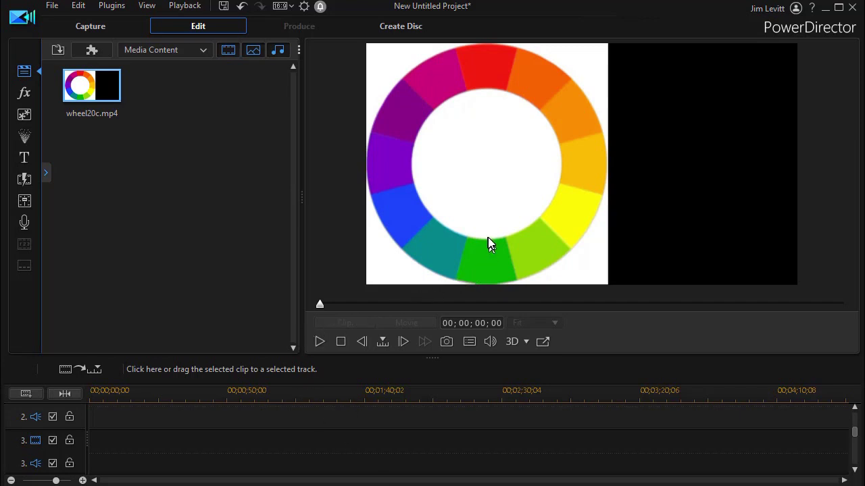
# - Preview the colour wheel clip, then launch Plugins > Blending Effect and scroll to the downloaded presets
pyautogui.click(319, 342)
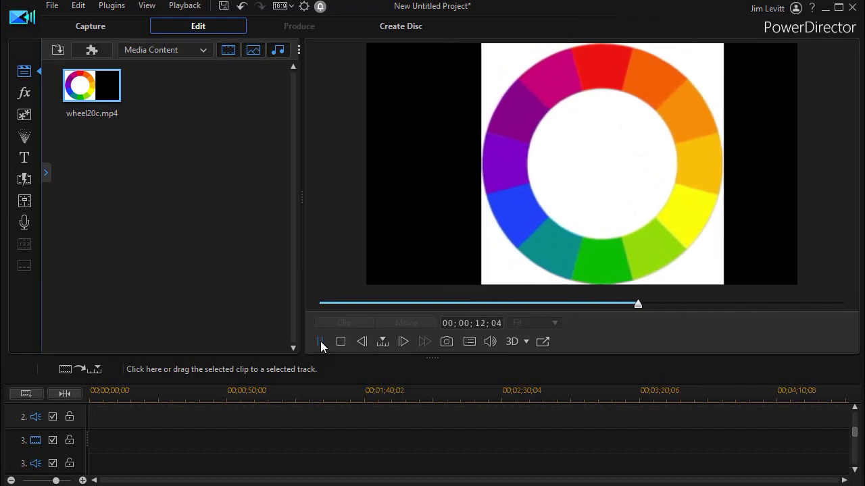
pyautogui.click(321, 342)
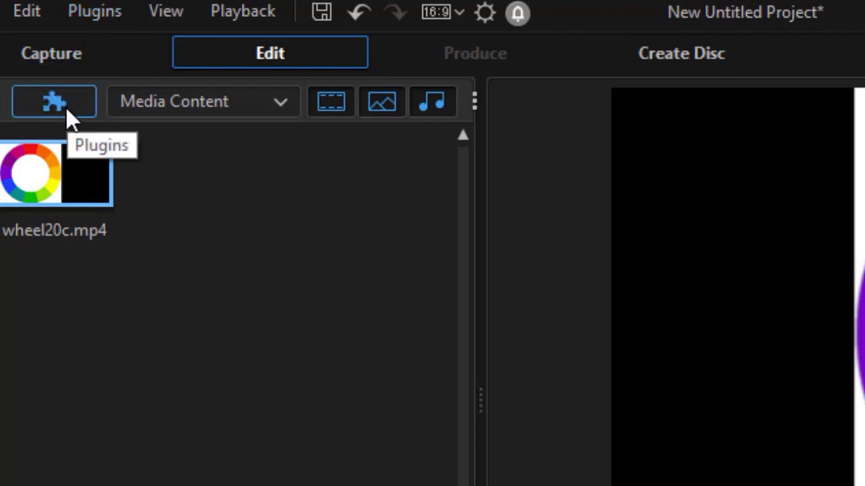
pyautogui.click(94, 15)
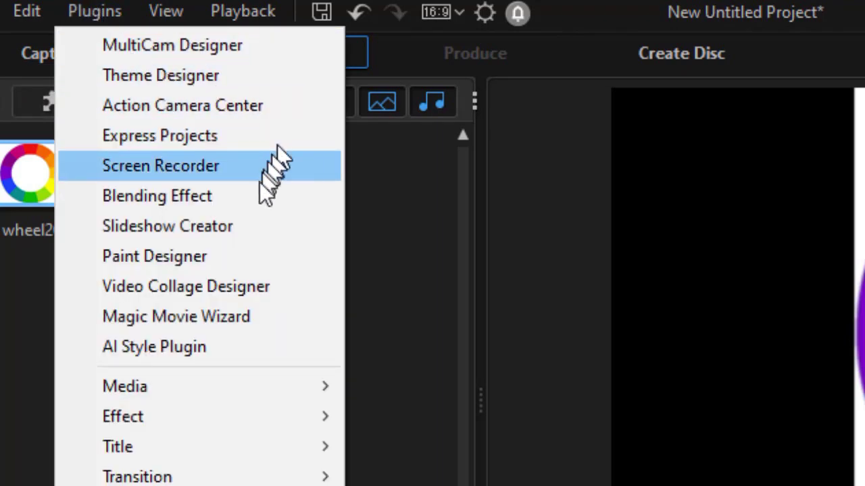
pyautogui.click(259, 196)
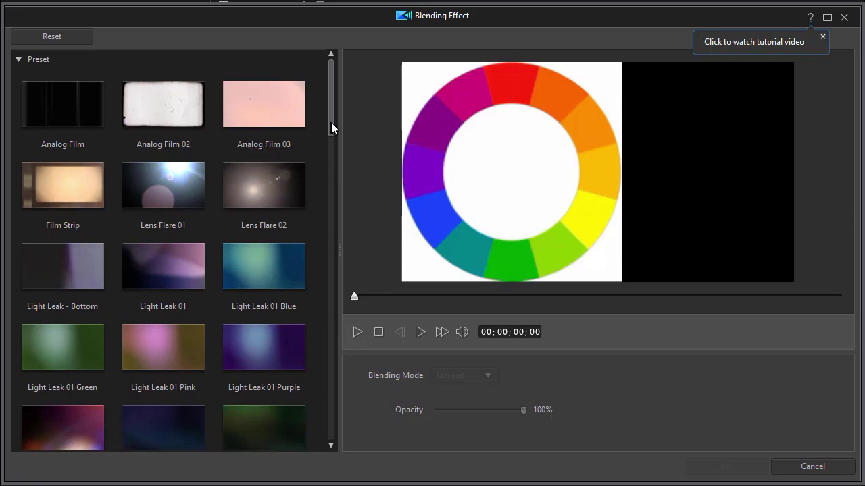
pyautogui.moveTo(331, 123); pyautogui.dragTo(333, 440)
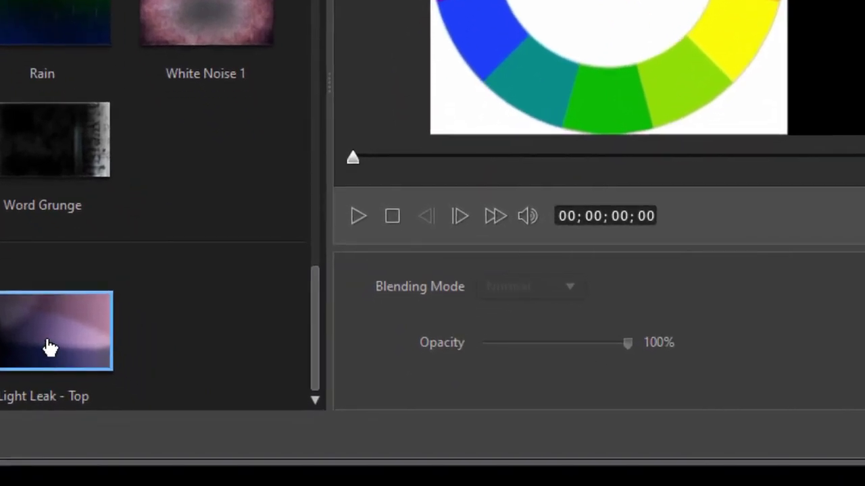
# - Apply the Light Leak - Top preset in Normal blending mode at about 90% opacity and preview it
pyautogui.click(51, 348)
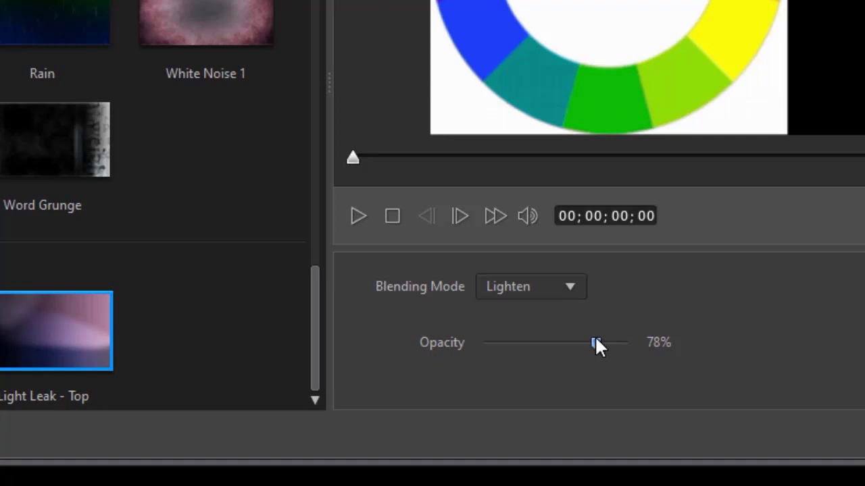
pyautogui.moveTo(595, 341); pyautogui.dragTo(626, 342)
pyautogui.click(570, 286)
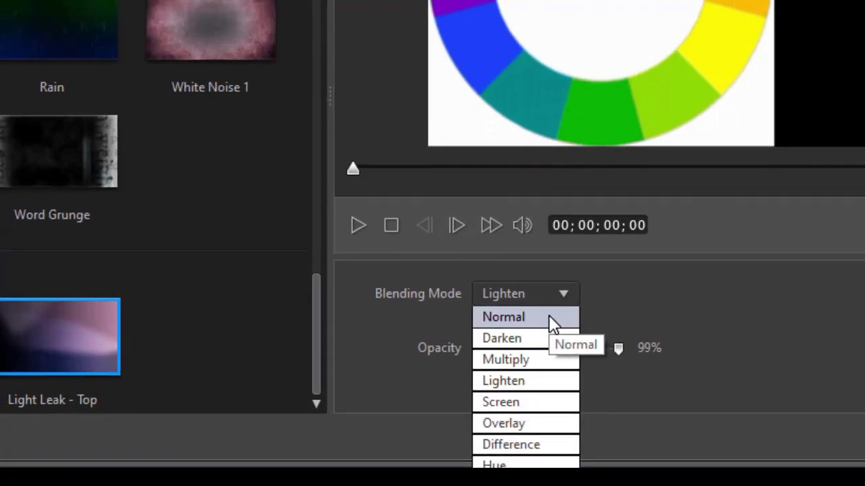
pyautogui.click(554, 310)
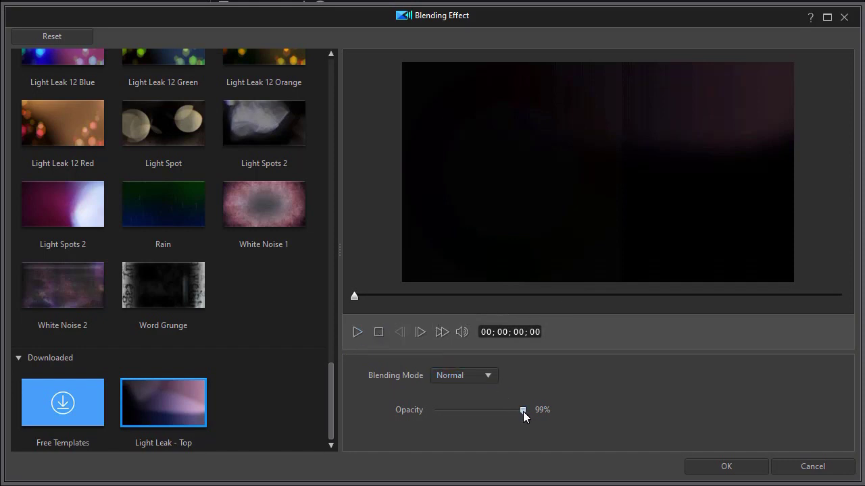
pyautogui.moveTo(523, 411); pyautogui.dragTo(503, 410)
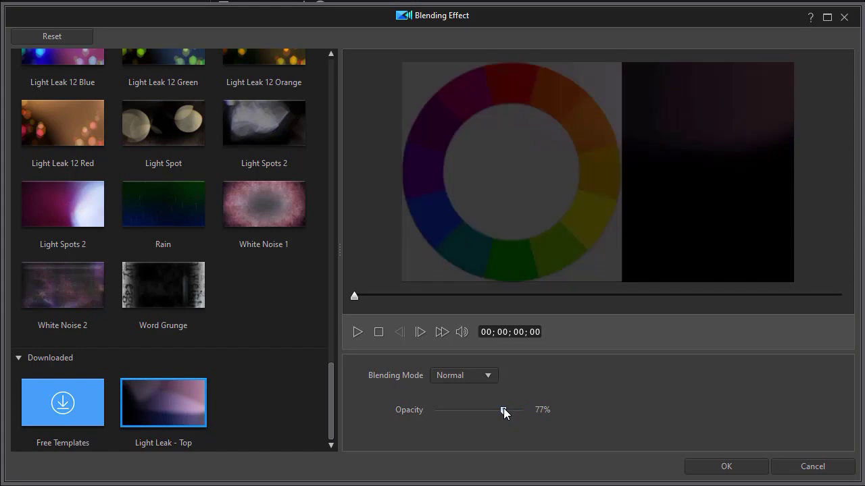
pyautogui.moveTo(503, 409); pyautogui.dragTo(514, 410)
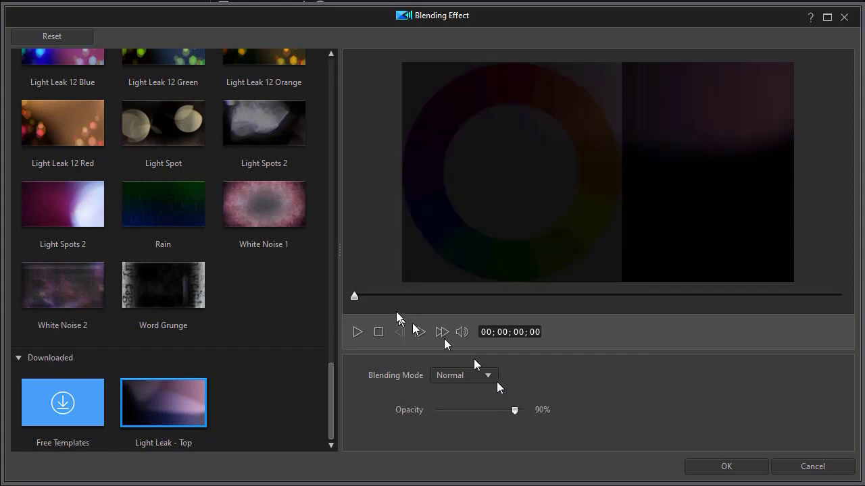
pyautogui.click(357, 332)
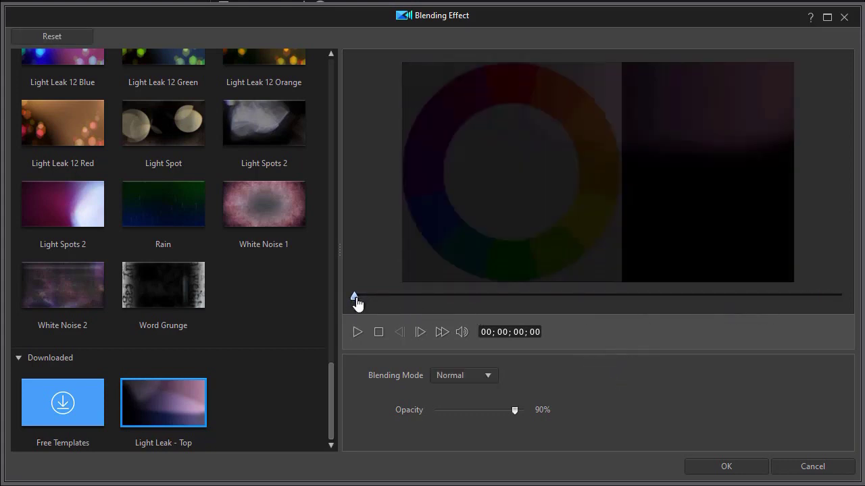
# - Move the preview about eight seconds in and switch the overlay to Multiply at 90% opacity
pyautogui.moveTo(355, 297); pyautogui.dragTo(722, 304)
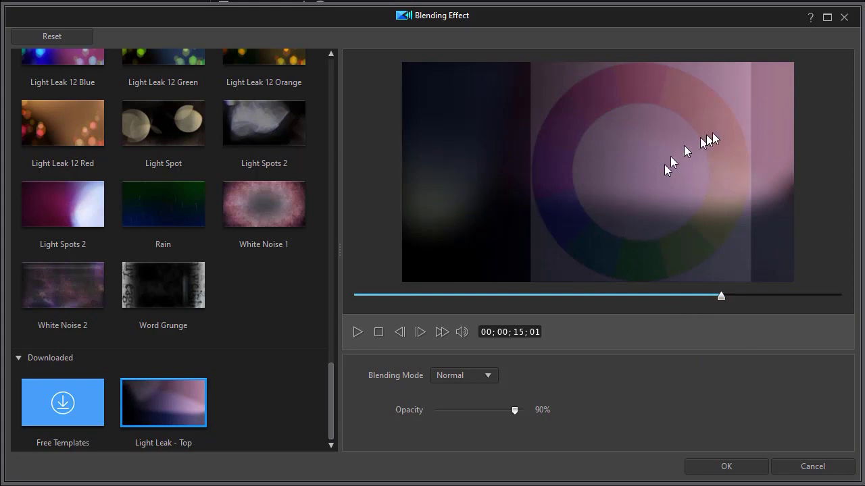
pyautogui.click(489, 376)
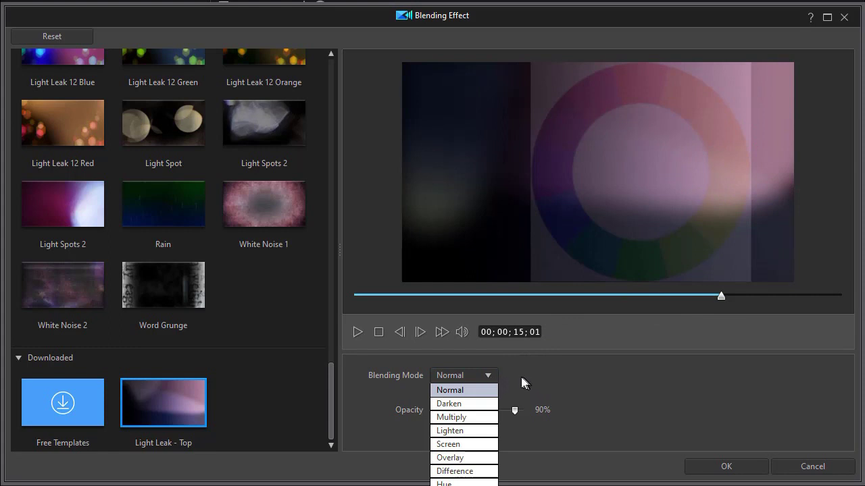
pyautogui.click(471, 417)
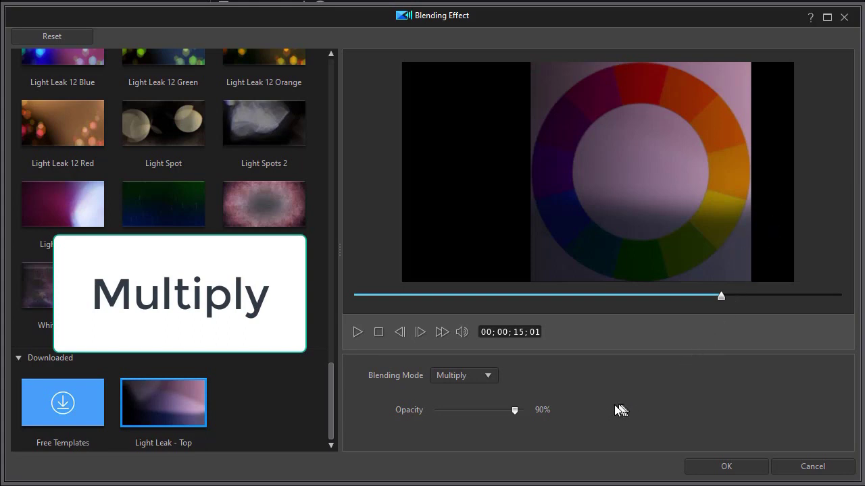
pyautogui.moveTo(514, 410)
pyautogui.mouseDown()
pyautogui.moveTo(423, 410)
pyautogui.moveTo(516, 415)
pyautogui.mouseUp()
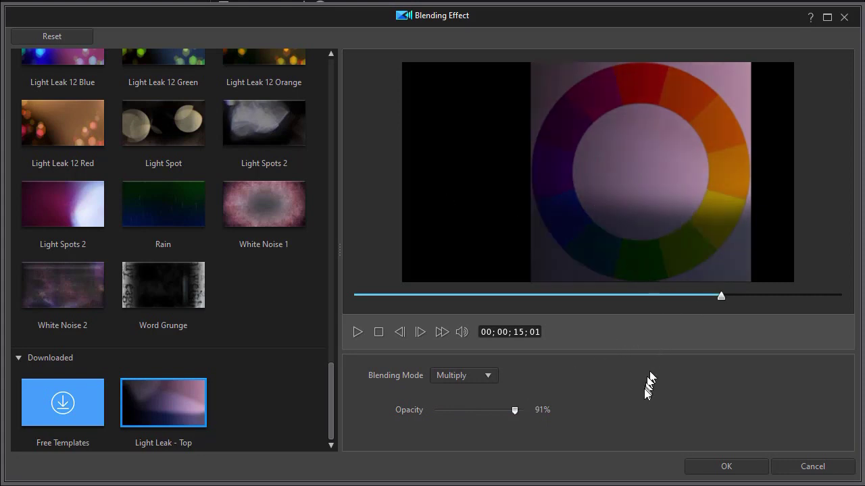
pyautogui.press('Left')
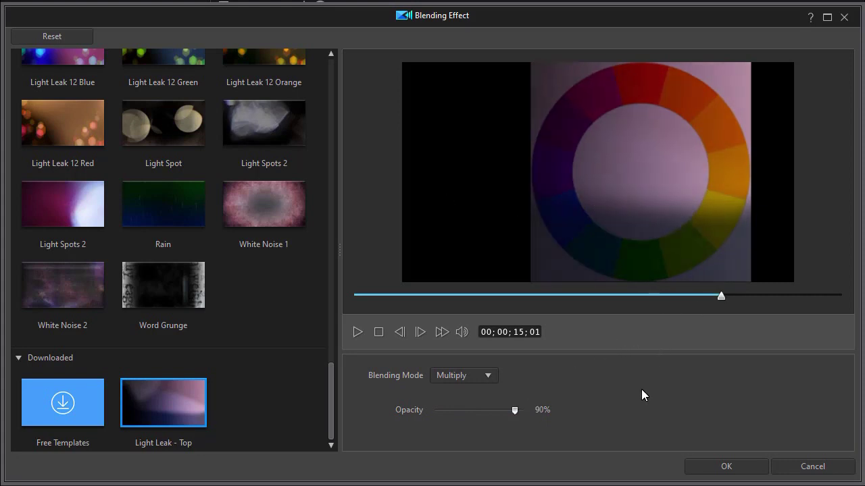
# - Change the Light Leak - Top blending mode to Lighten
pyautogui.click(492, 377)
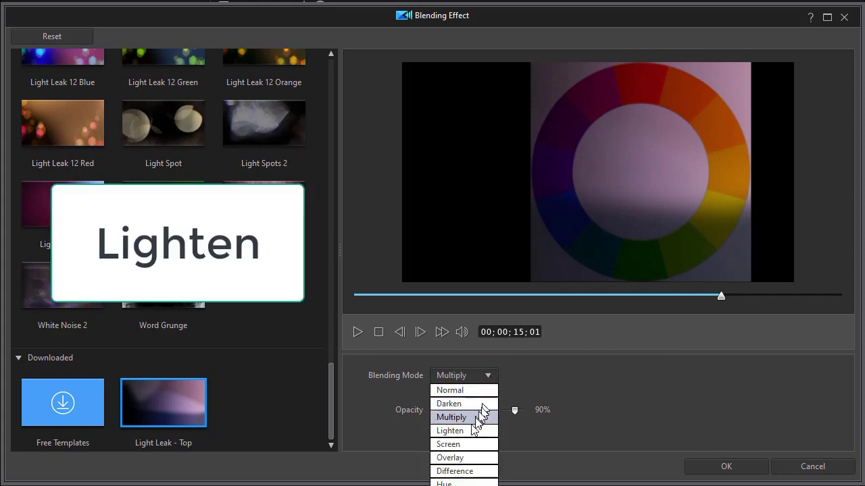
pyautogui.click(467, 431)
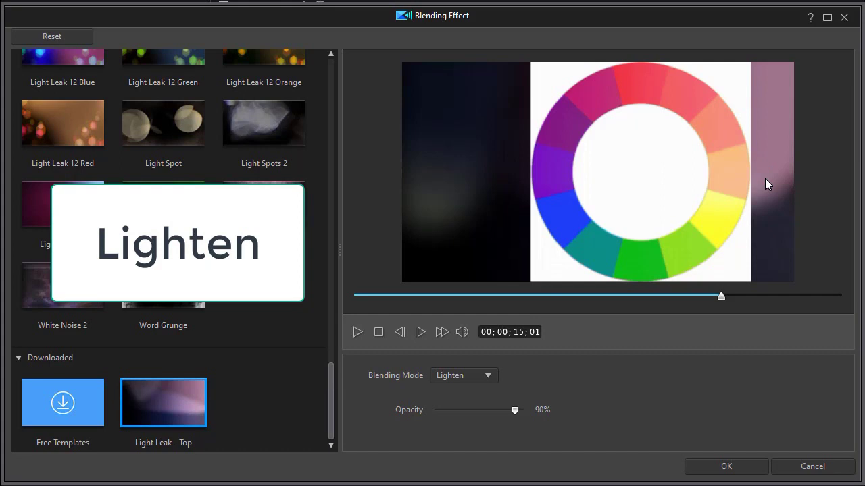
# - Switch the blend to Screen and move the preview back to about 00;00;09;29
pyautogui.click(494, 380)
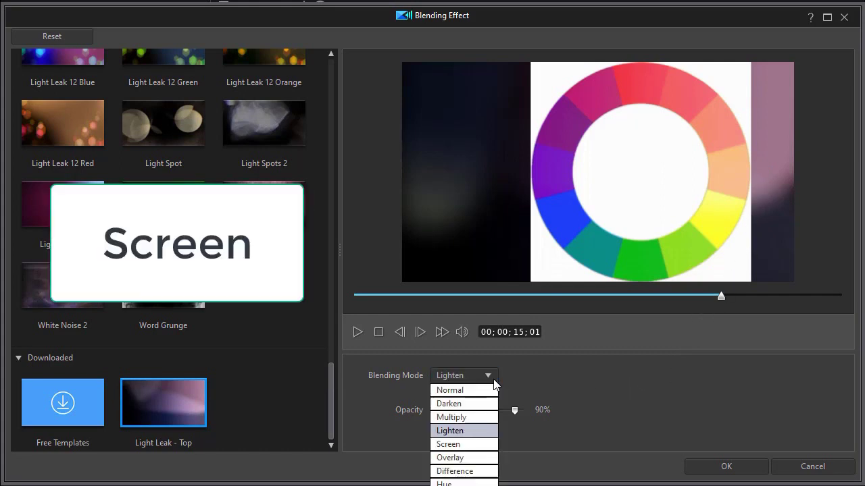
pyautogui.click(466, 444)
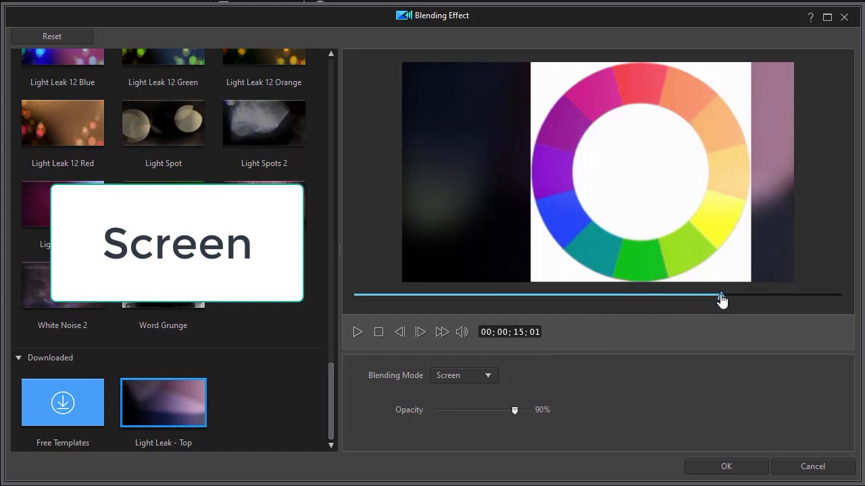
pyautogui.moveTo(721, 300); pyautogui.dragTo(597, 306)
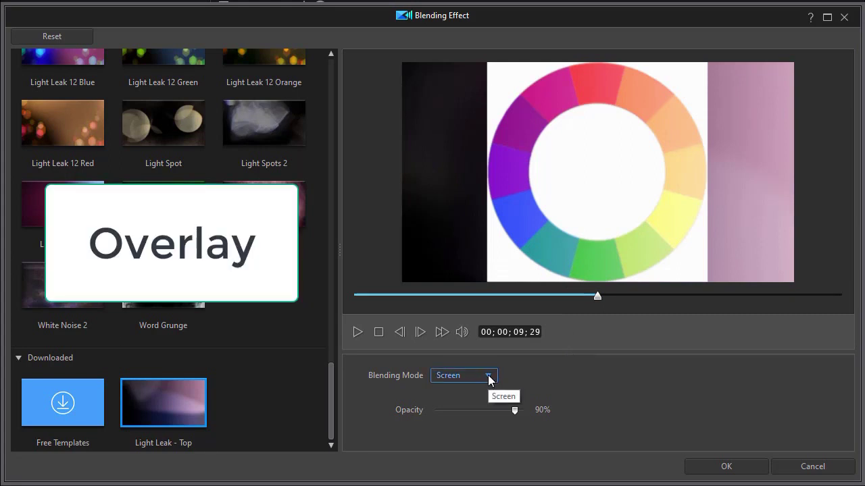
# - Set the light leak blend to Overlay at 99% opacity and play the preview
pyautogui.click(488, 378)
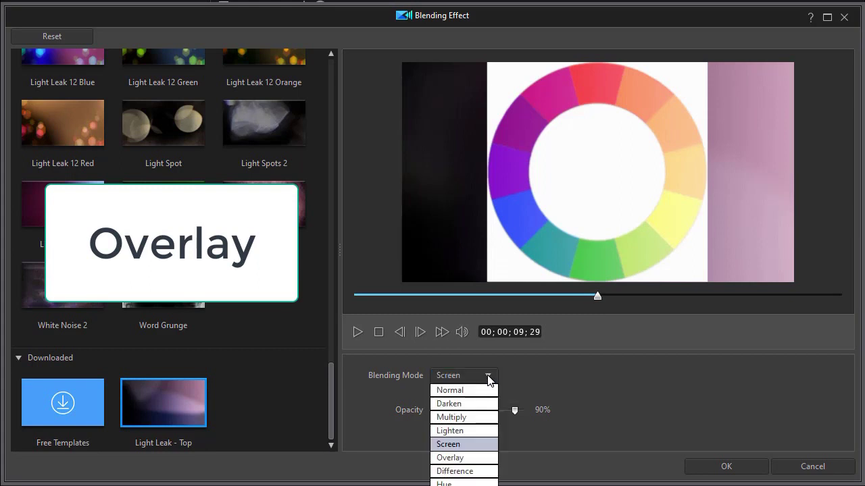
pyautogui.click(451, 458)
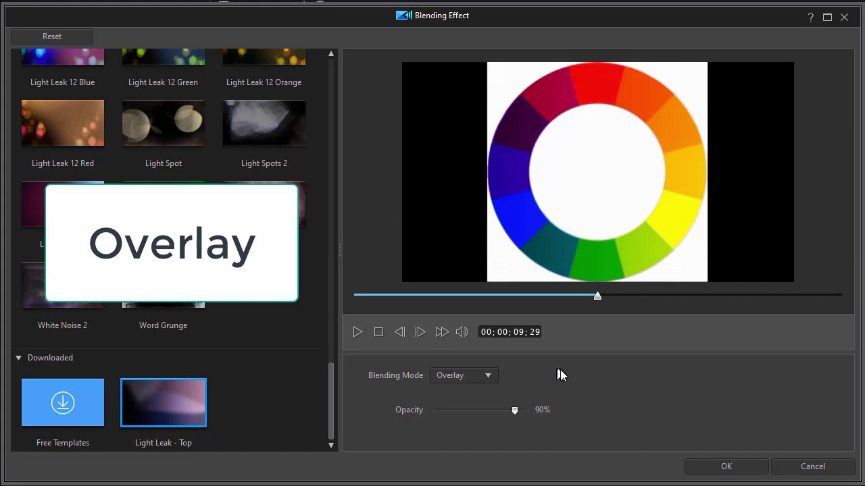
pyautogui.moveTo(514, 412); pyautogui.dragTo(524, 412)
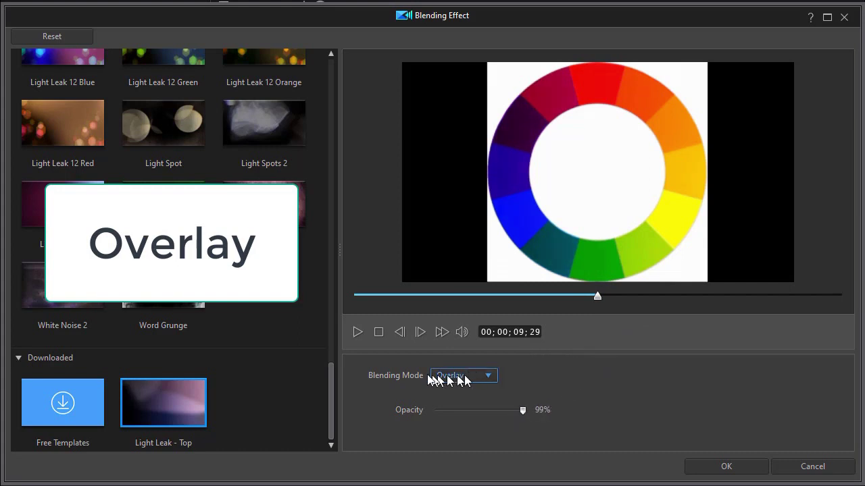
pyautogui.click(358, 332)
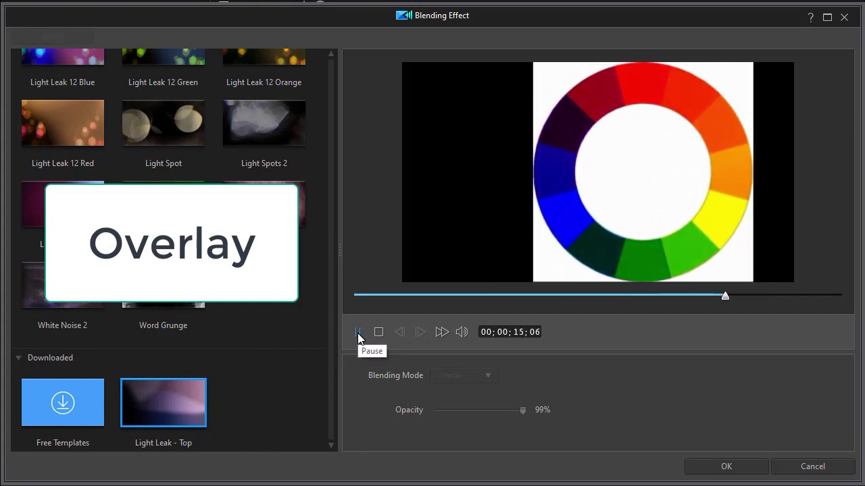
pyautogui.click(358, 333)
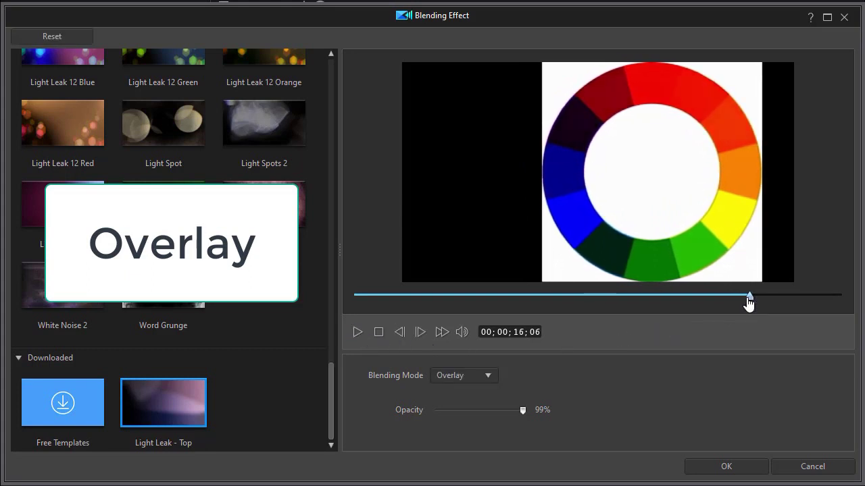
pyautogui.click(356, 331)
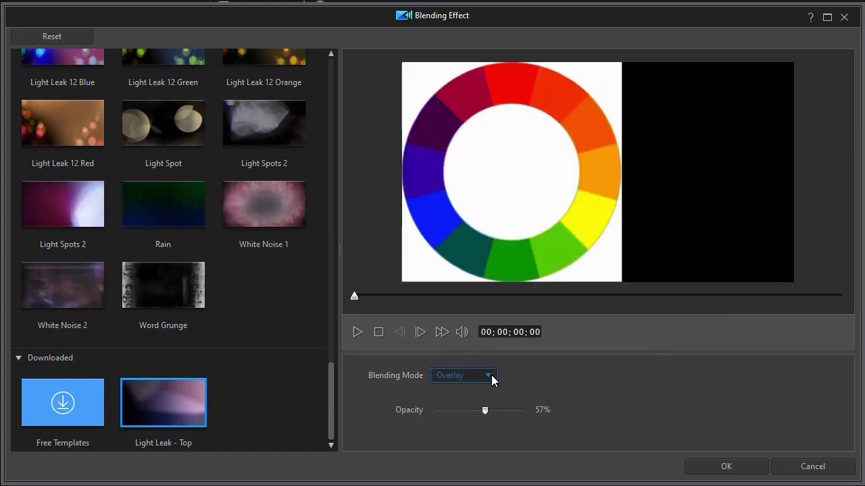
pyautogui.click(489, 376)
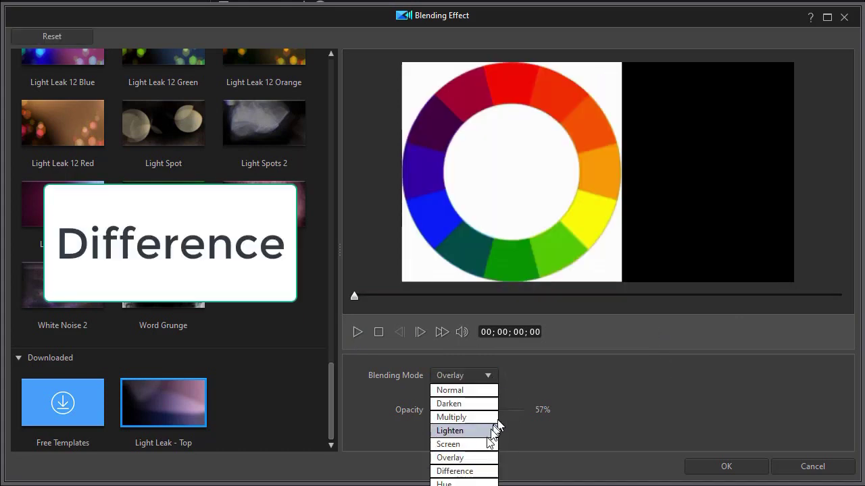
# - Switch the blend to Difference at 57% opacity and play, then pause, the preview
pyautogui.click(477, 472)
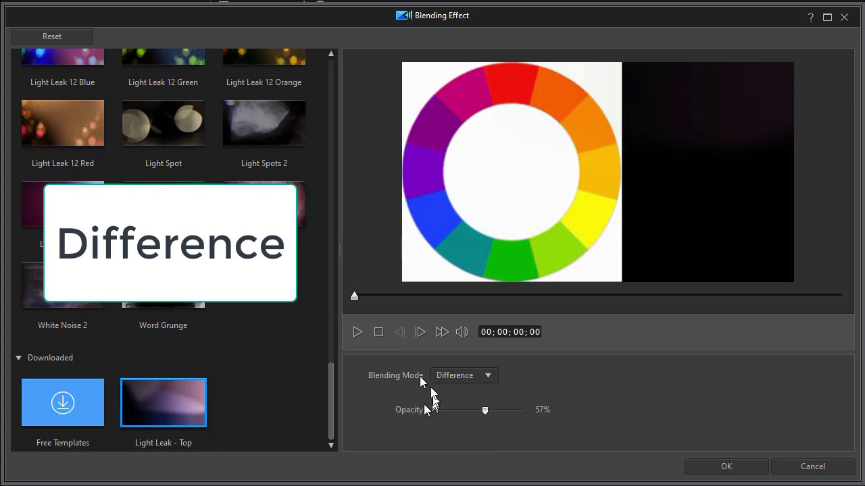
pyautogui.click(357, 332)
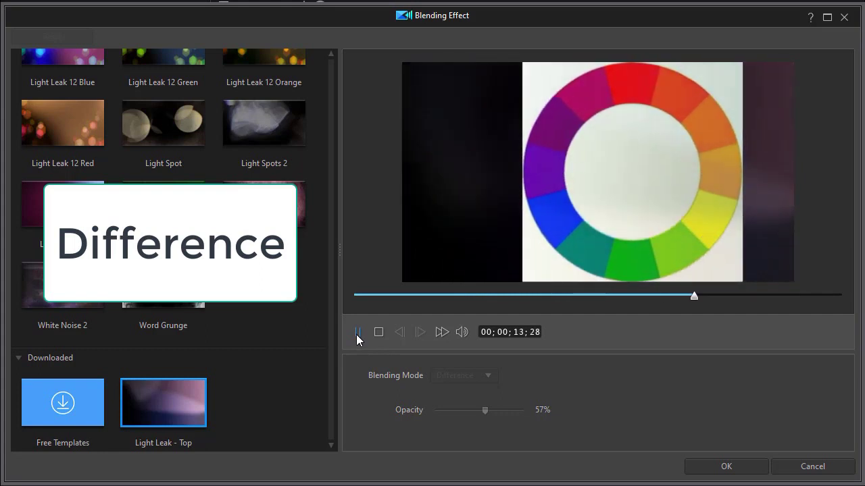
pyautogui.click(357, 333)
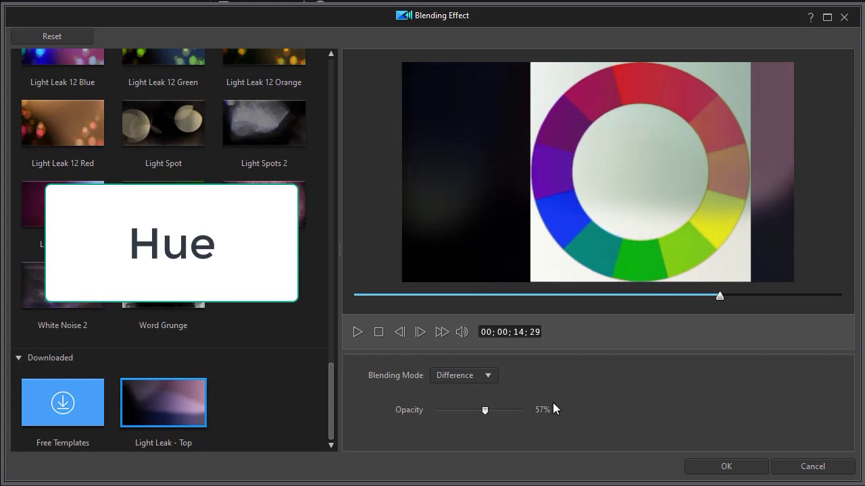
# - Set the blend to Hue at 100% opacity, preview from about four seconds, then pick White Noise 2
pyautogui.click(487, 376)
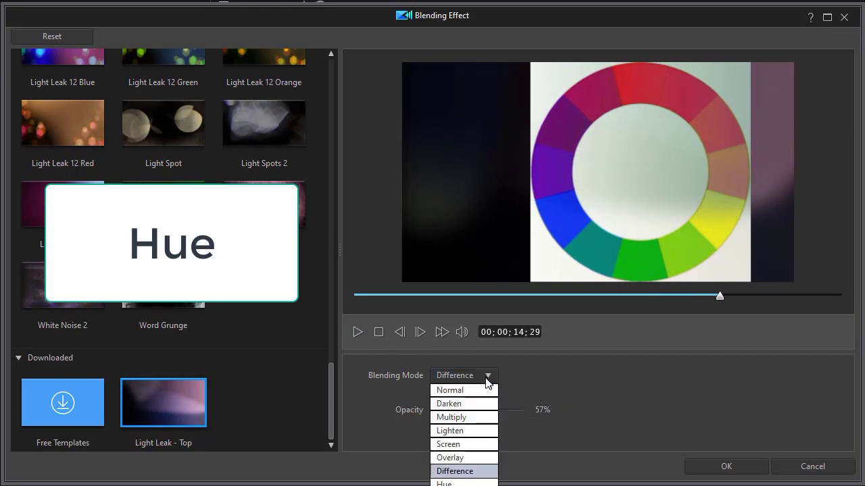
pyautogui.click(469, 484)
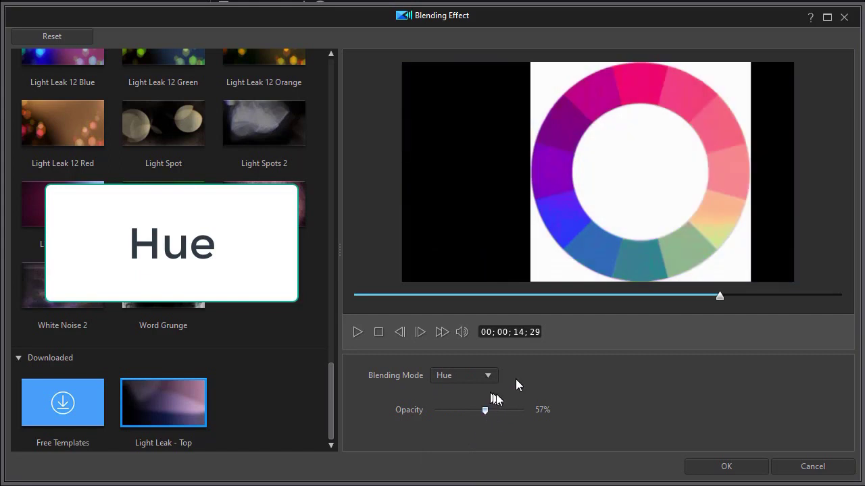
pyautogui.click(475, 297)
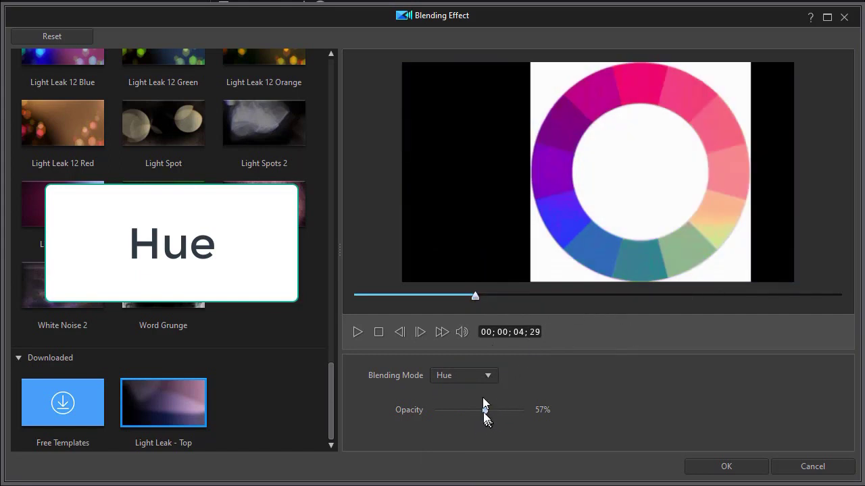
pyautogui.moveTo(482, 409); pyautogui.dragTo(523, 410)
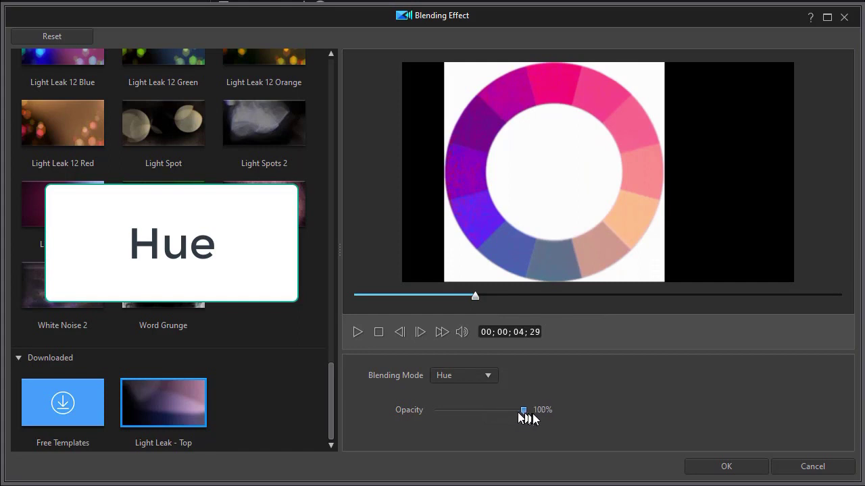
pyautogui.click(357, 331)
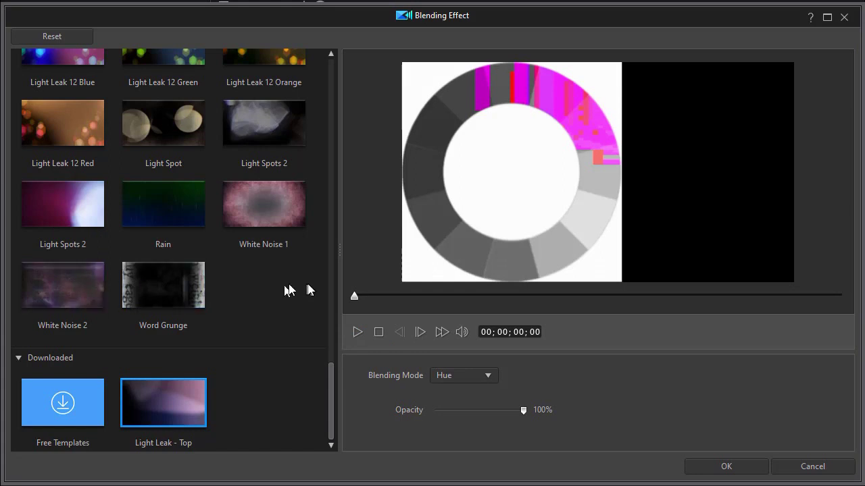
pyautogui.click(77, 292)
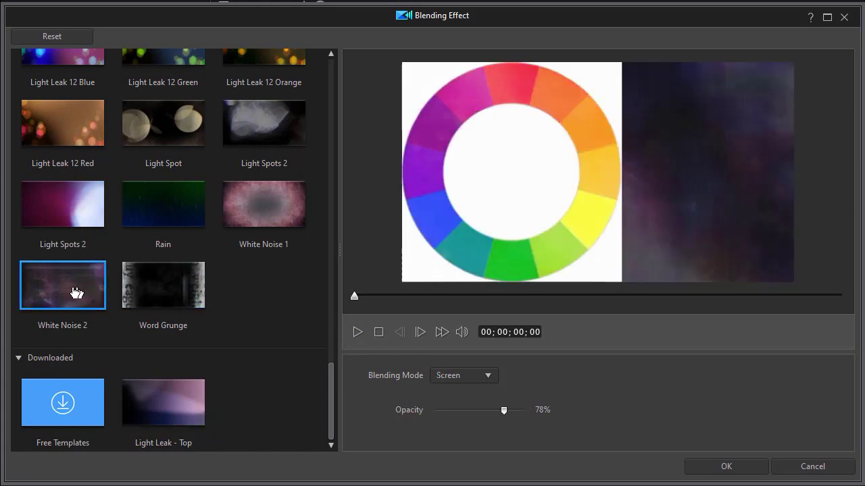
# - Blend White Noise 2 in Hue mode and play, then pause, the preview
pyautogui.click(487, 379)
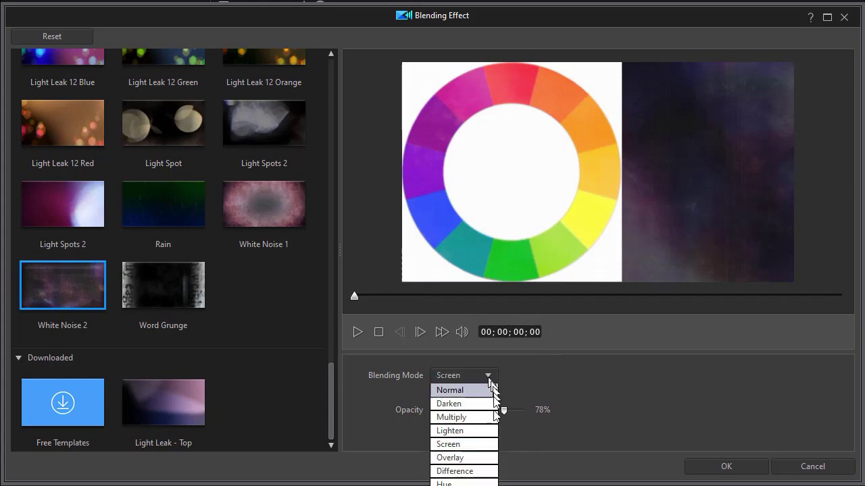
pyautogui.click(464, 481)
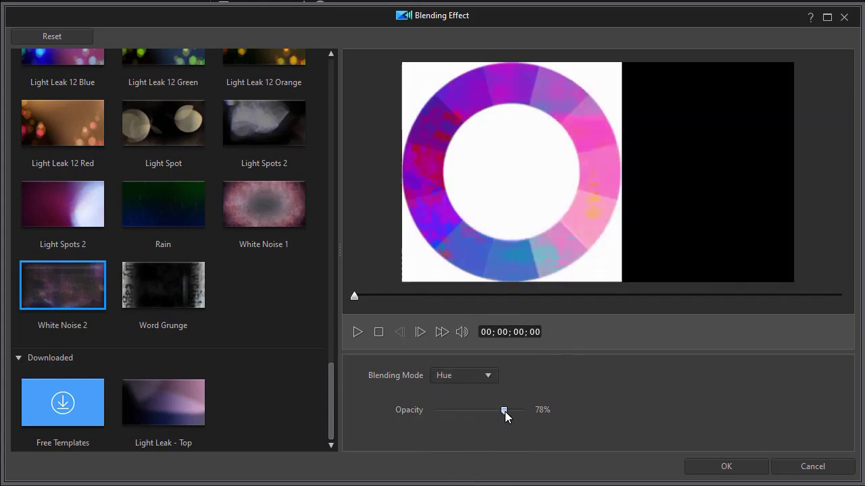
pyautogui.click(357, 331)
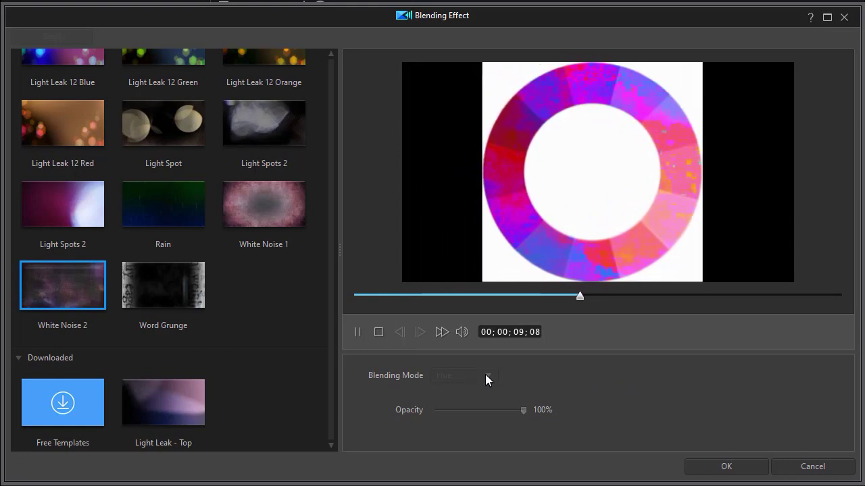
pyautogui.click(357, 332)
# - Pick the White Noise 1 template, set its blend to Difference, and play the preview
pyautogui.click(272, 224)
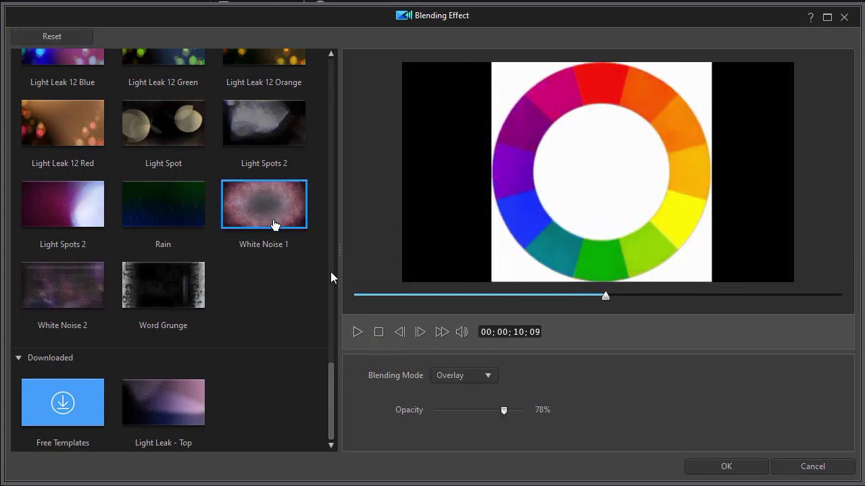
pyautogui.click(489, 376)
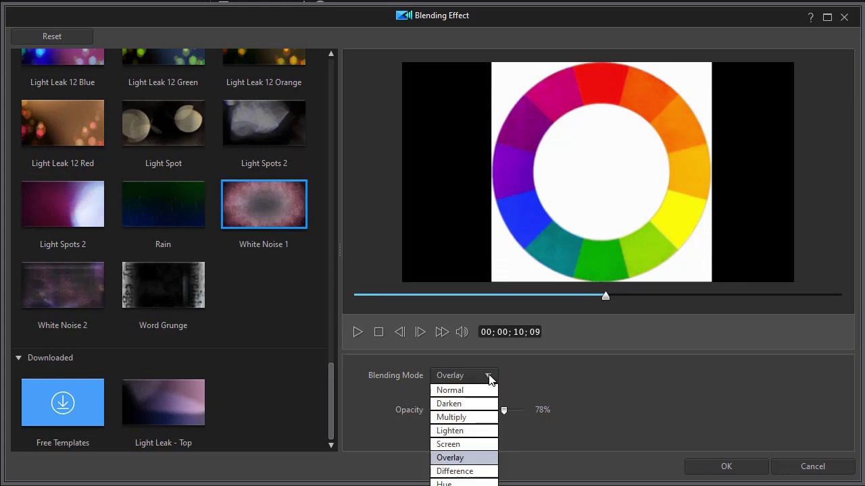
pyautogui.click(465, 472)
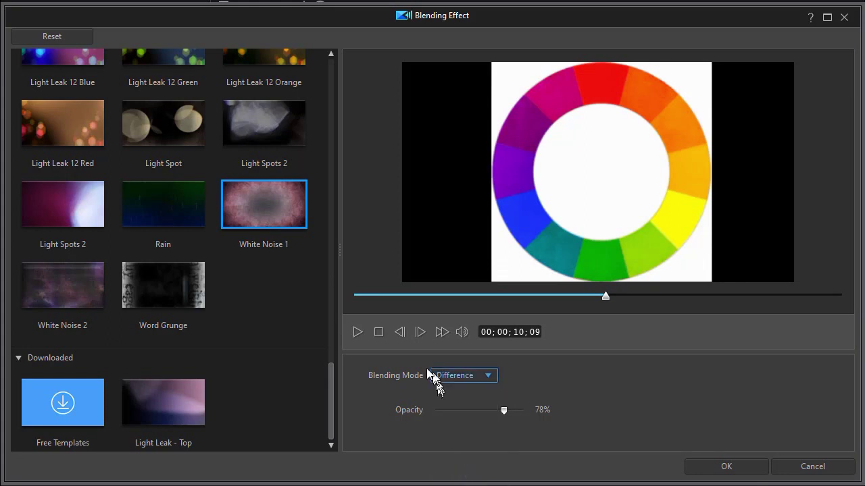
pyautogui.click(358, 332)
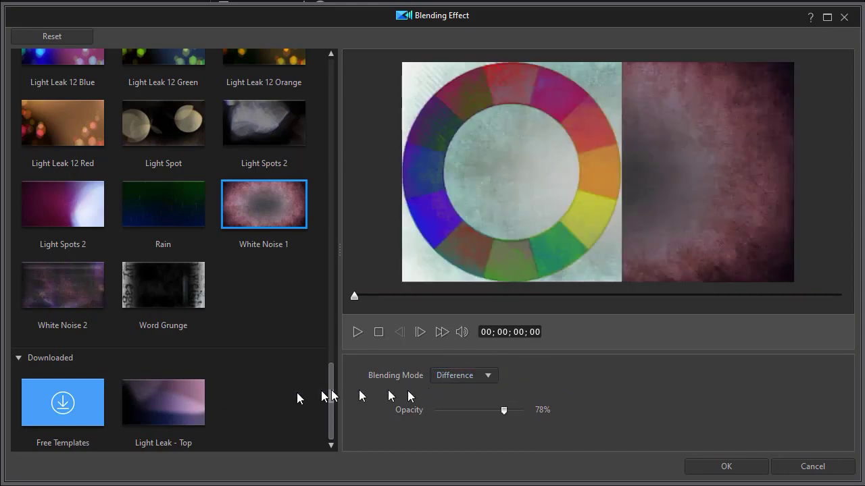
# - Blend the Light Leak - Top overlay in Difference mode at 100% opacity, preview it, and apply it
pyautogui.click(192, 406)
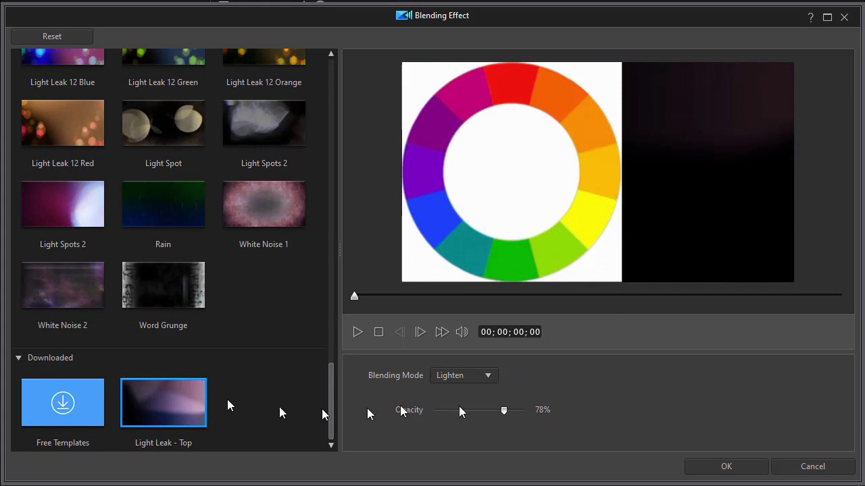
pyautogui.click(490, 377)
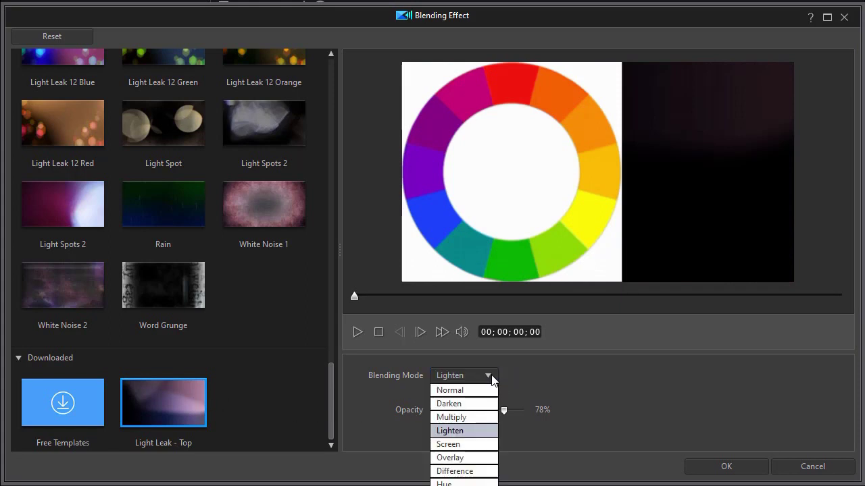
pyautogui.click(474, 472)
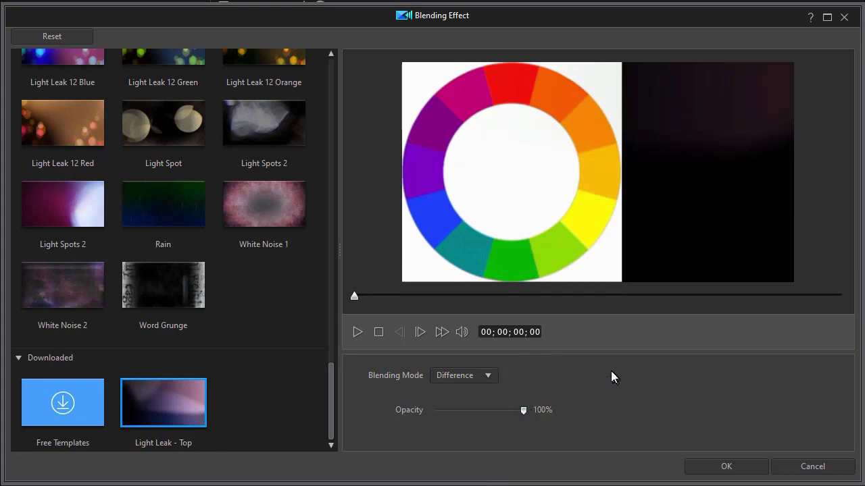
pyautogui.click(358, 331)
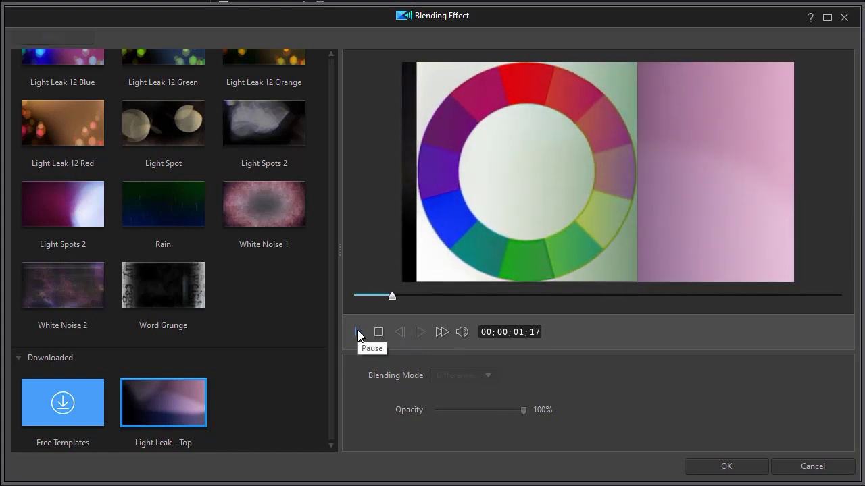
pyautogui.click(357, 331)
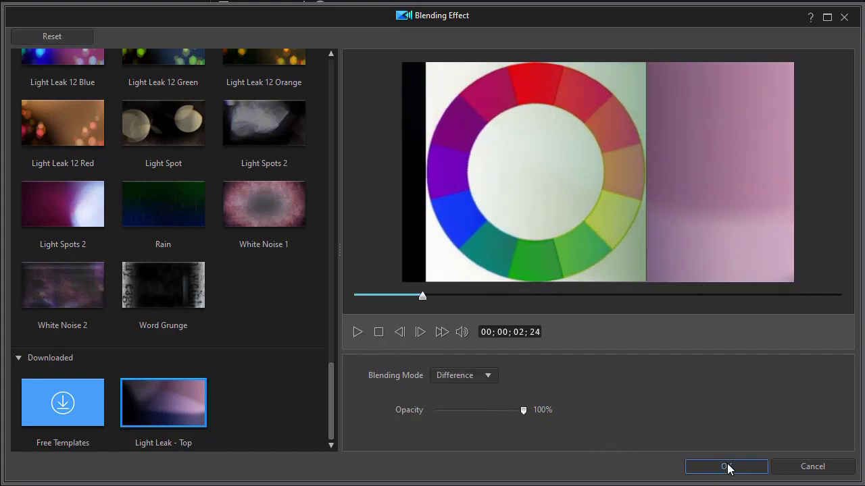
pyautogui.click(727, 467)
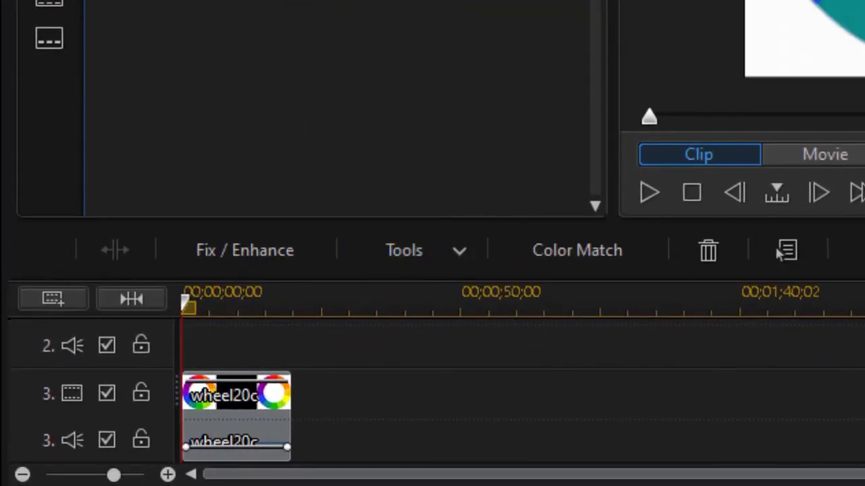
# - Zoom the timeline to the first twelve seconds and select the second LightLeak_Lighten clip
pyautogui.scroll(-2, 334, 361)
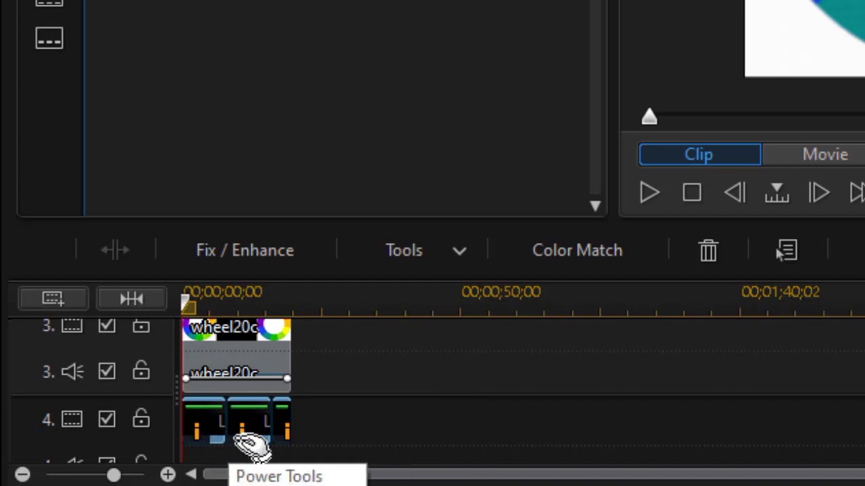
pyautogui.moveTo(437, 295); pyautogui.dragTo(432, 304)
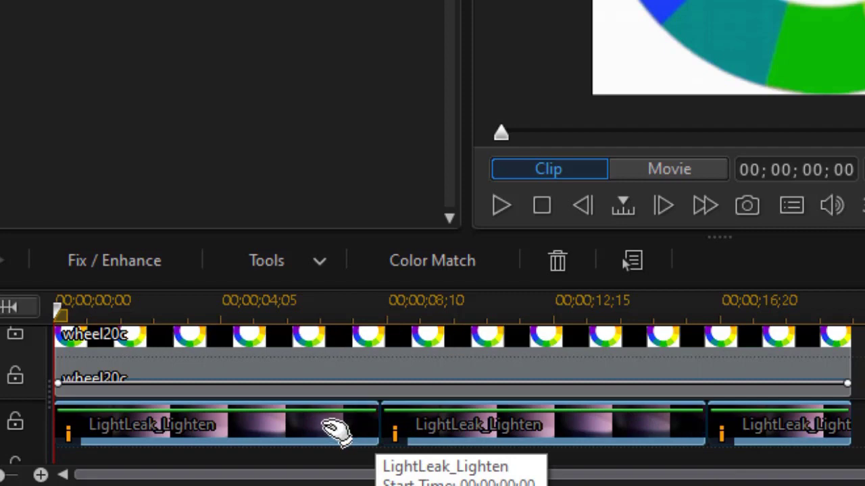
pyautogui.click(588, 439)
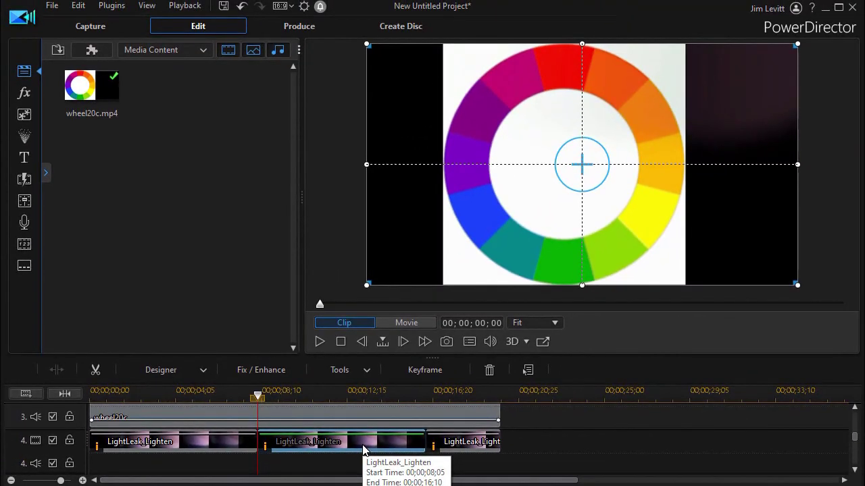
# - Lower the second LightLeak_Lighten clip's opacity to 71% in PiP Designer
pyautogui.doubleClick(363, 447)
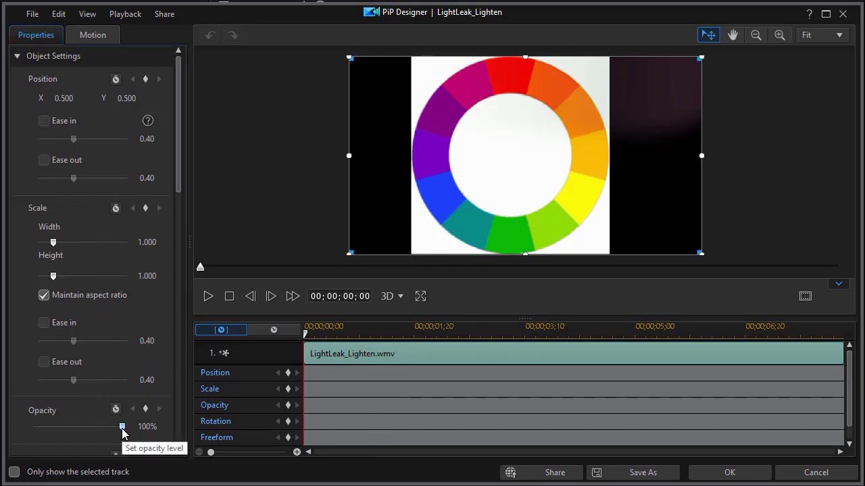
pyautogui.moveTo(123, 427); pyautogui.dragTo(116, 427)
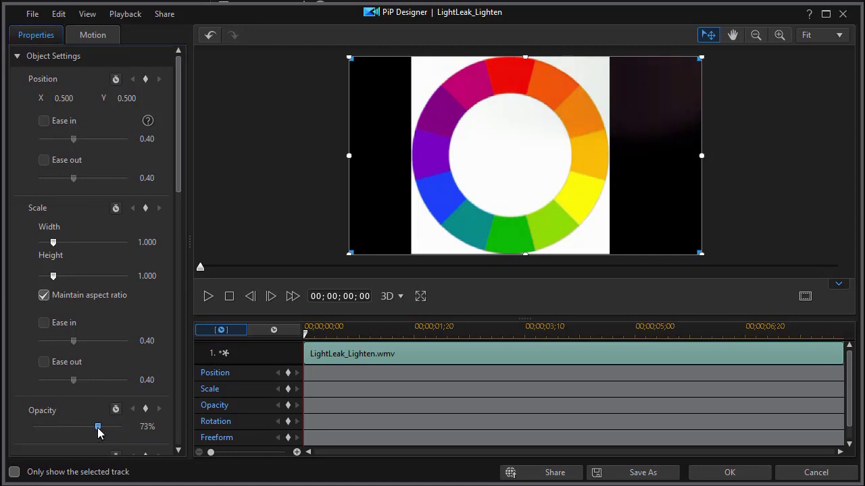
pyautogui.click(728, 477)
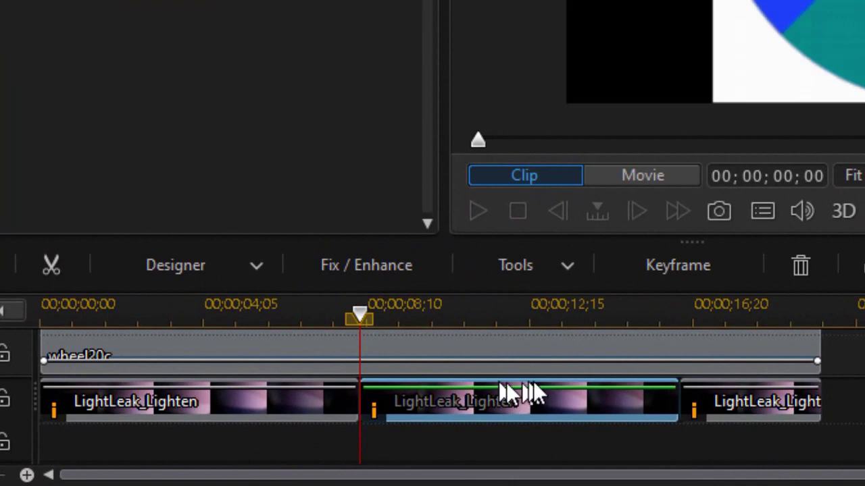